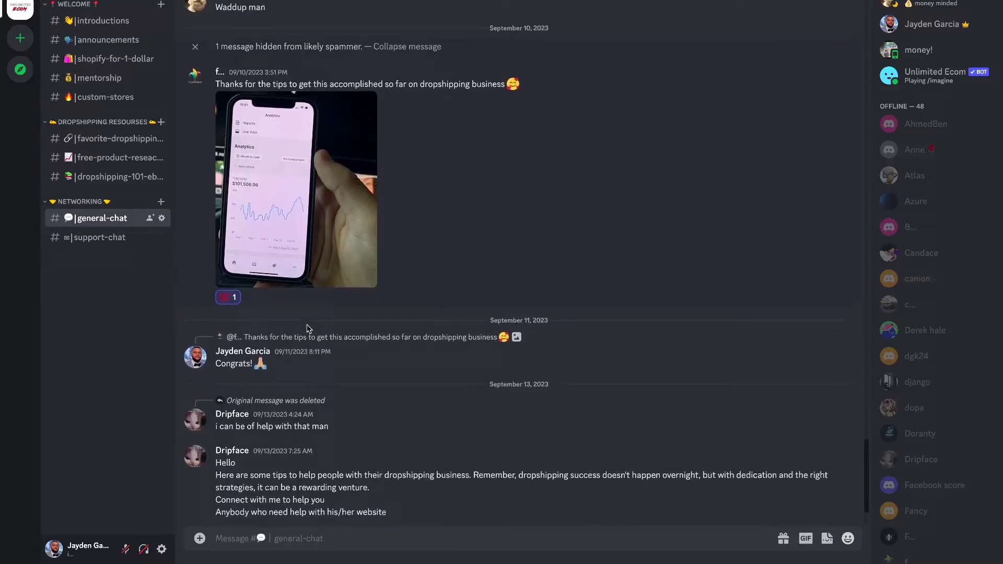
Scroll back through older messages in Discord's #general-chat channel.
scroll(307, 328, "up", 15)
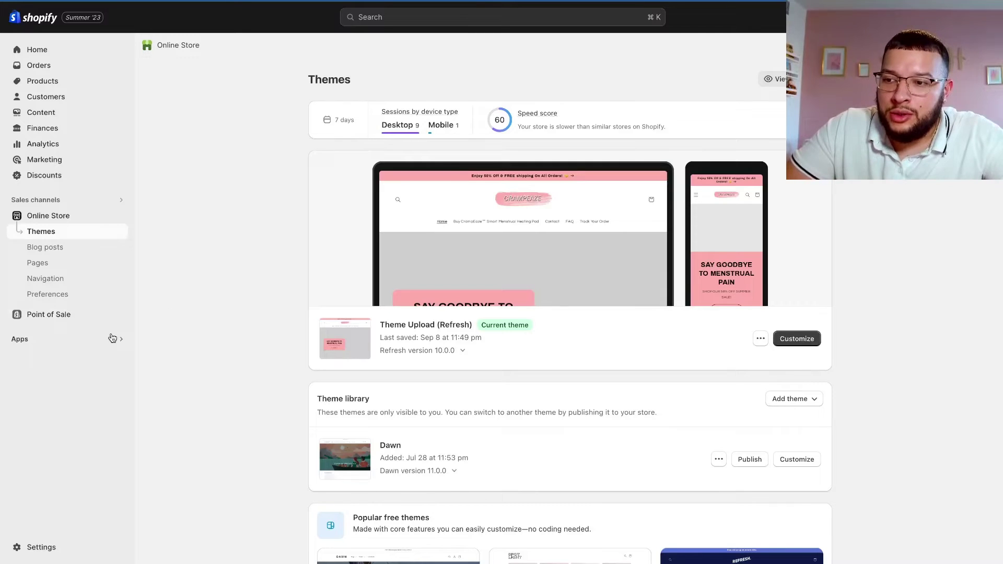
Search the Shopify App Store for track123 and install the Track123 Order Tracking Upsell app.
left_click(64, 341)
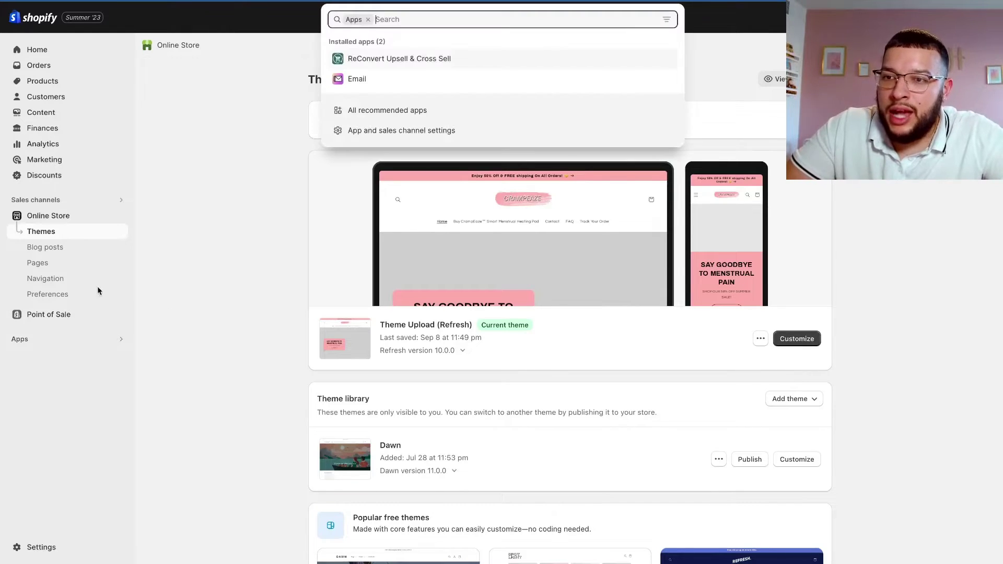
left_click(430, 134)
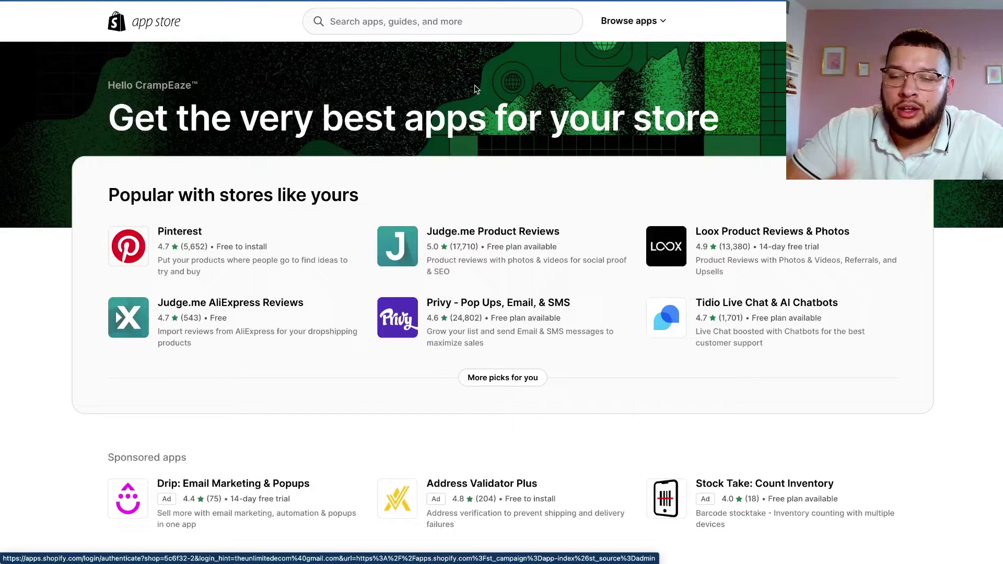
left_click(356, 20)
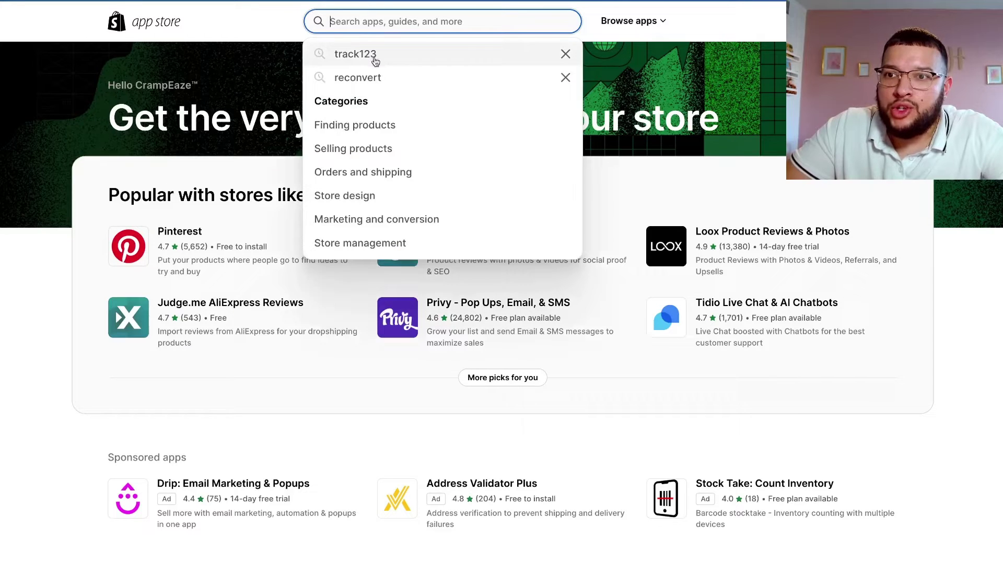
left_click(394, 59)
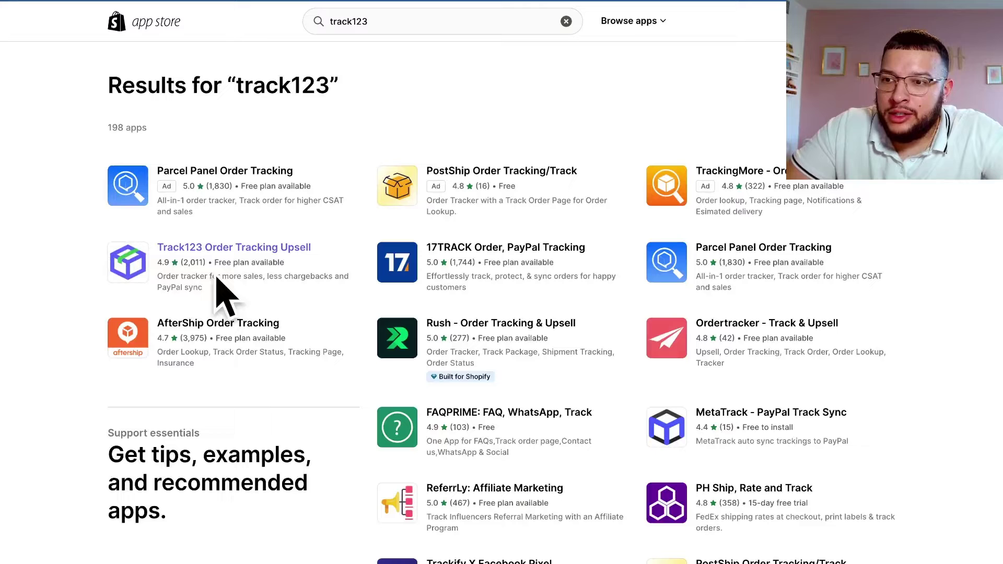
left_click(197, 264)
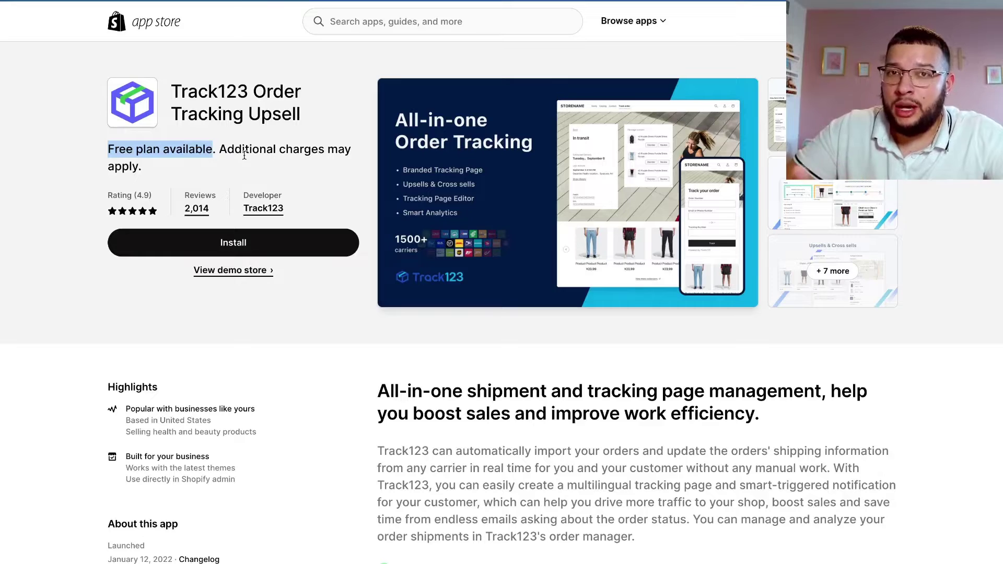
left_click(303, 162)
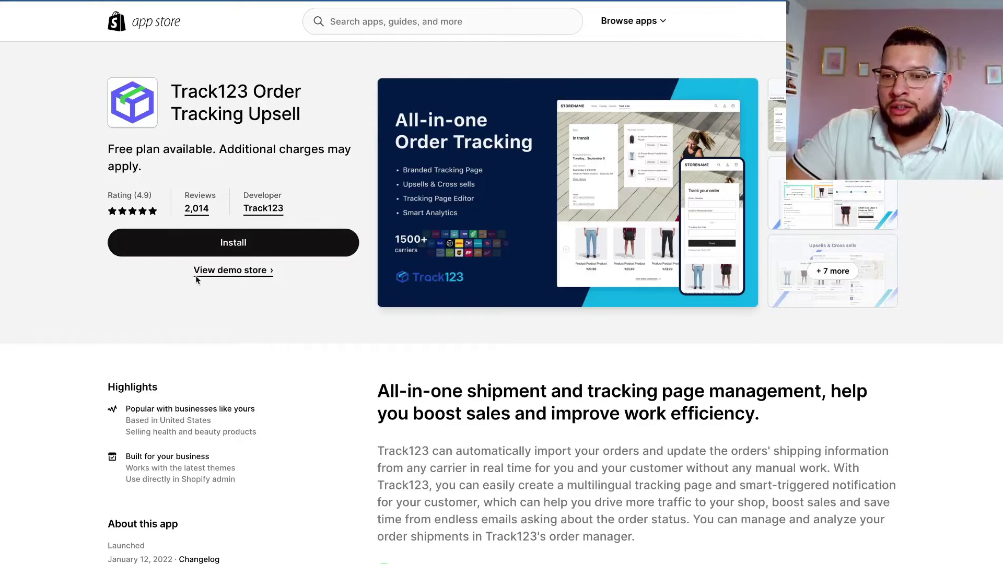
left_click(233, 243)
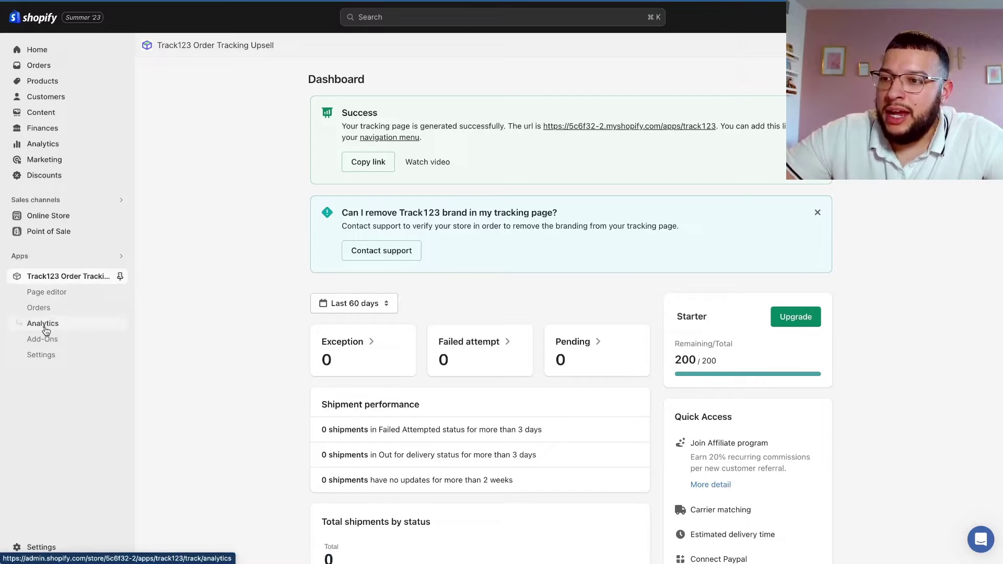
Review the Track123 Page editor settings, then copy the tracking page link from the Dashboard.
left_click(57, 294)
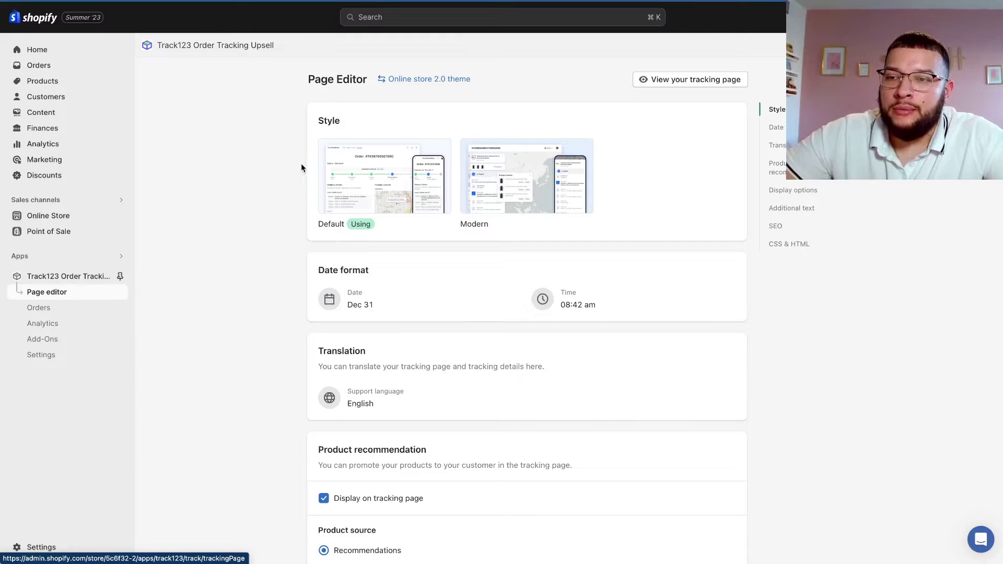
scroll(302, 163, "down", 9)
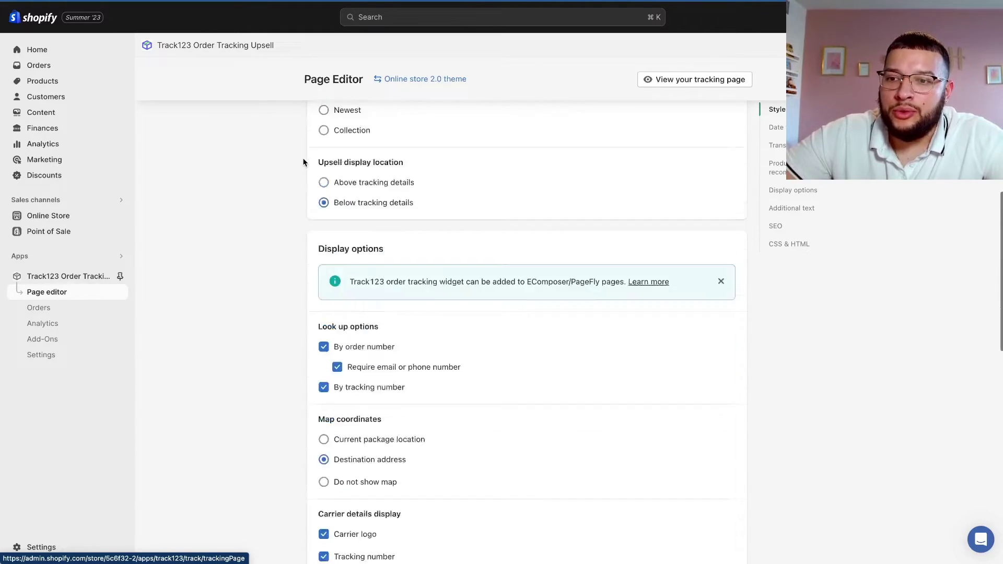
scroll(303, 162, "down", 7)
scroll(303, 162, "up", 8)
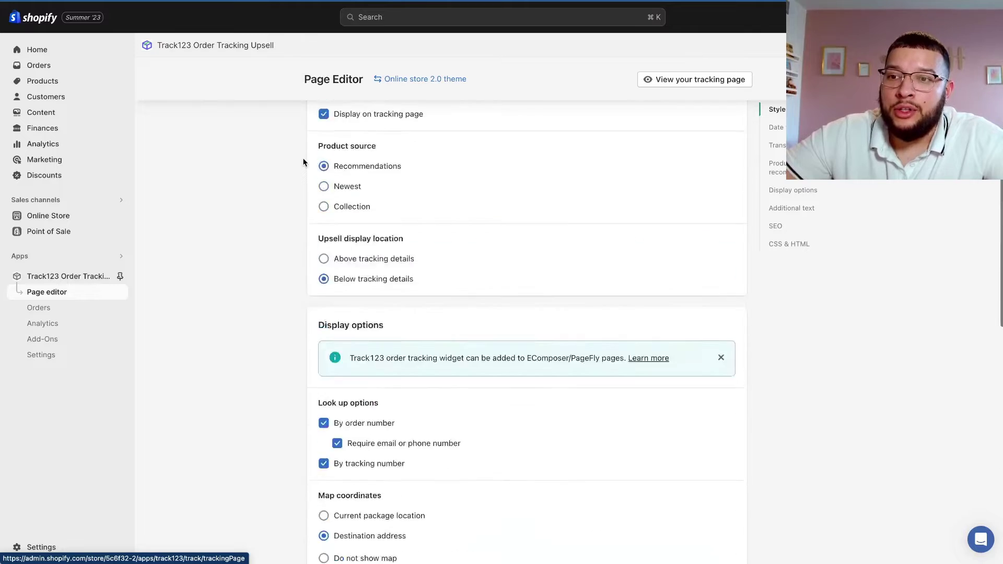
scroll(303, 162, "up", 8)
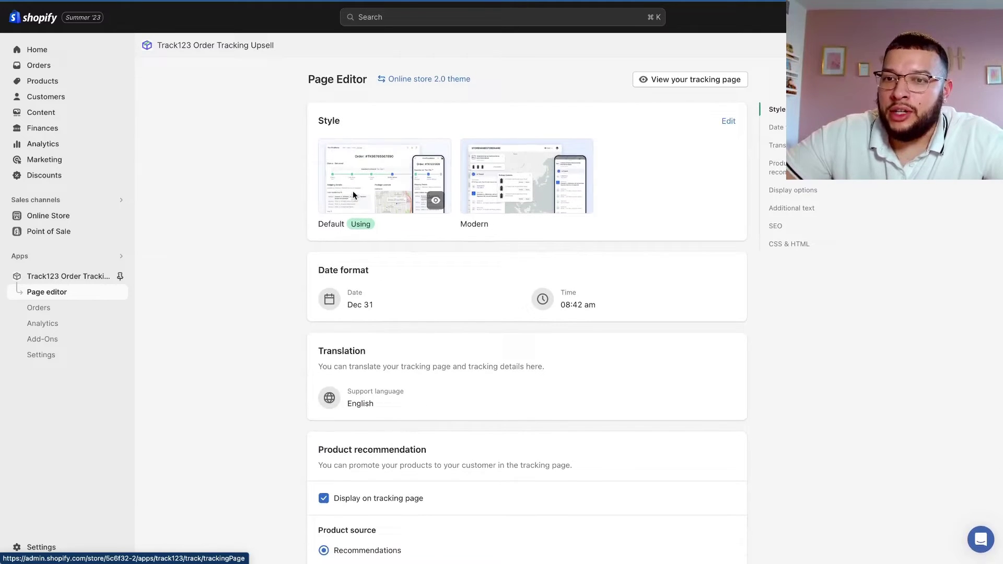
left_click(64, 278)
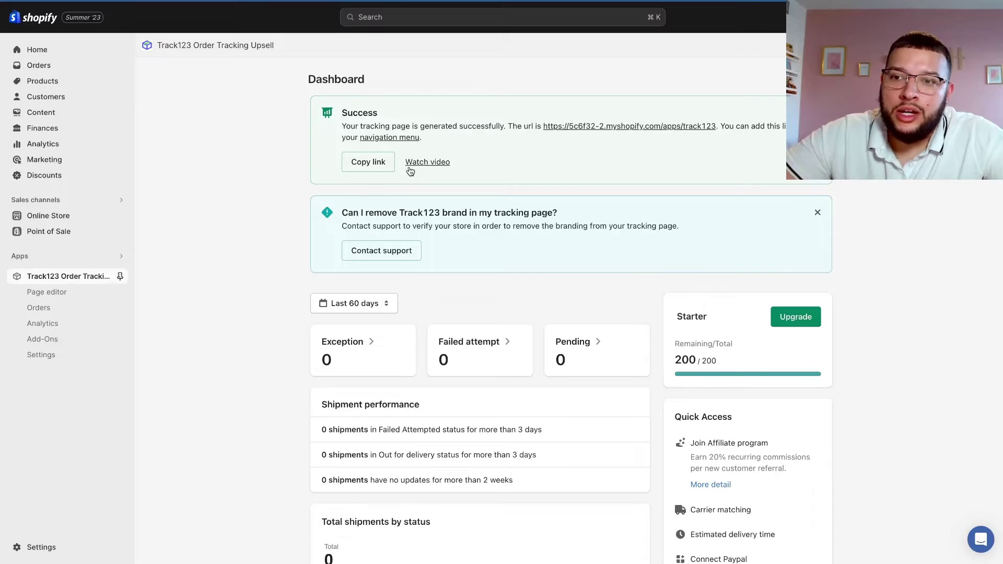
left_click(375, 164)
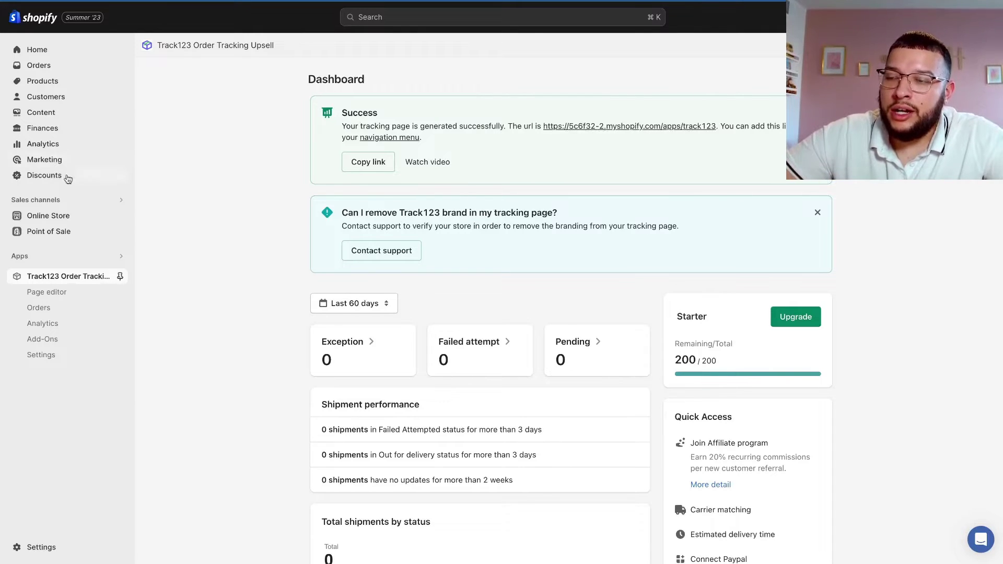
Open the Main menu from the Online Store's Navigation settings.
left_click(48, 218)
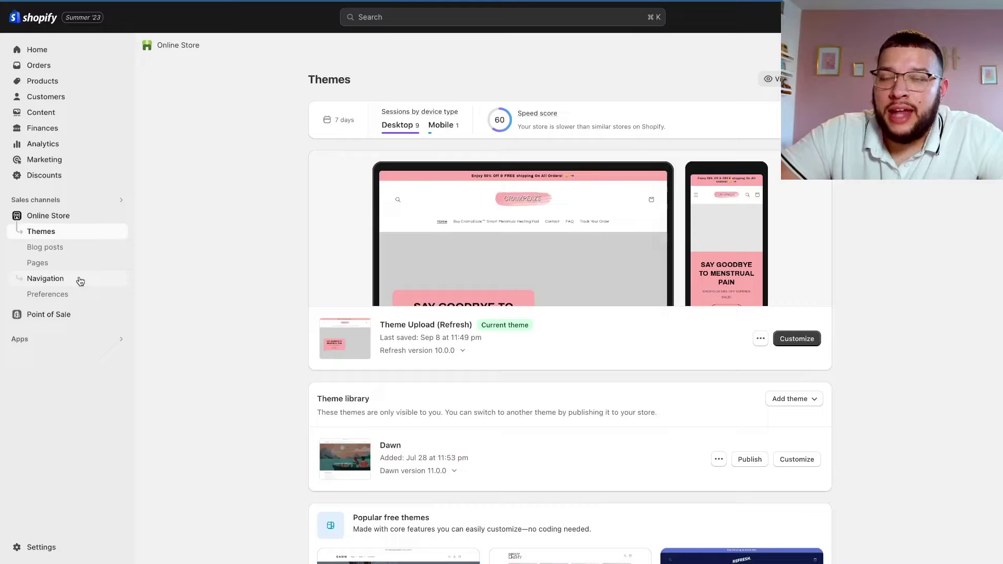
left_click(76, 278)
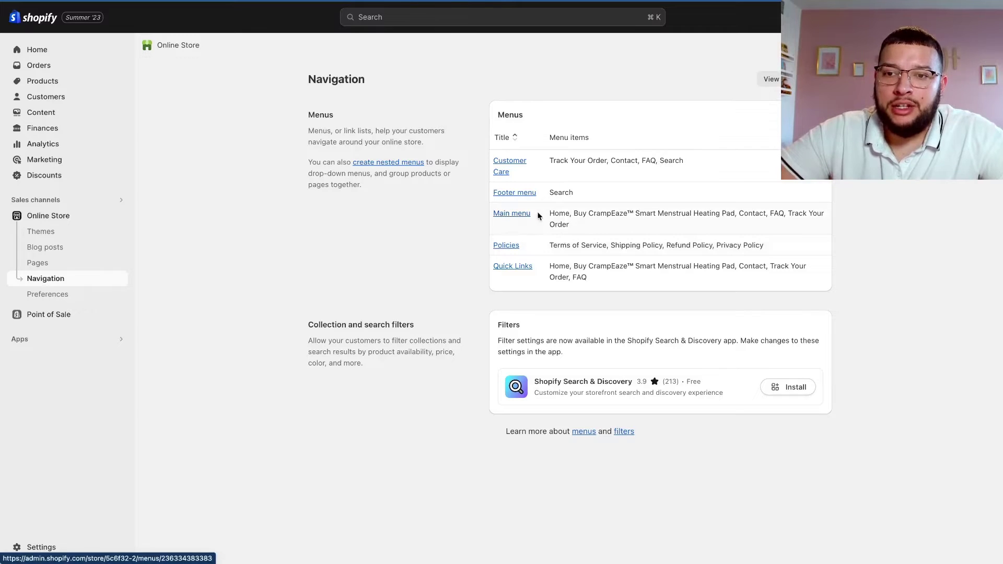
left_click(506, 216)
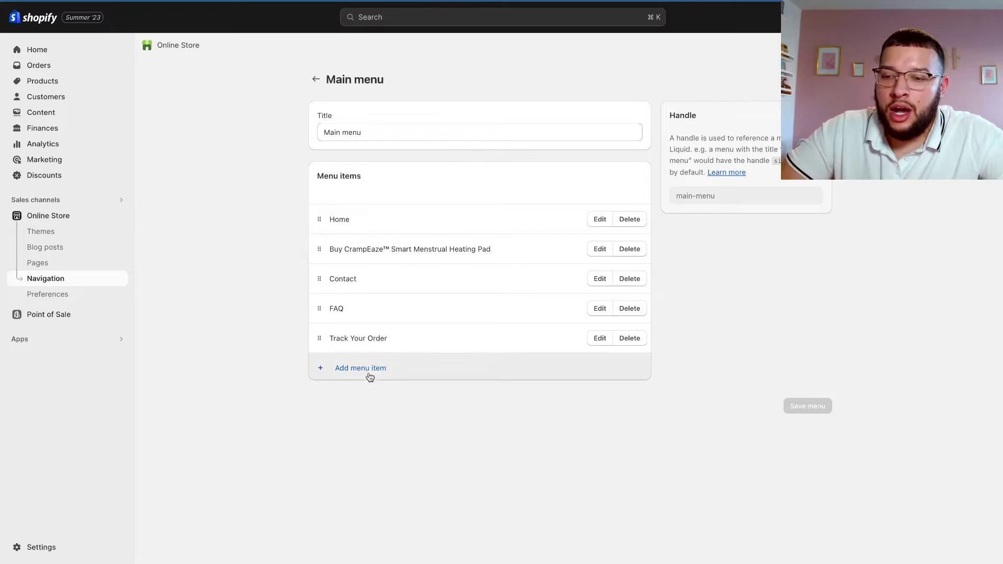
Add a 'Track Your Order' menu item linking to the pasted /apps/track123 address.
left_click(403, 370)
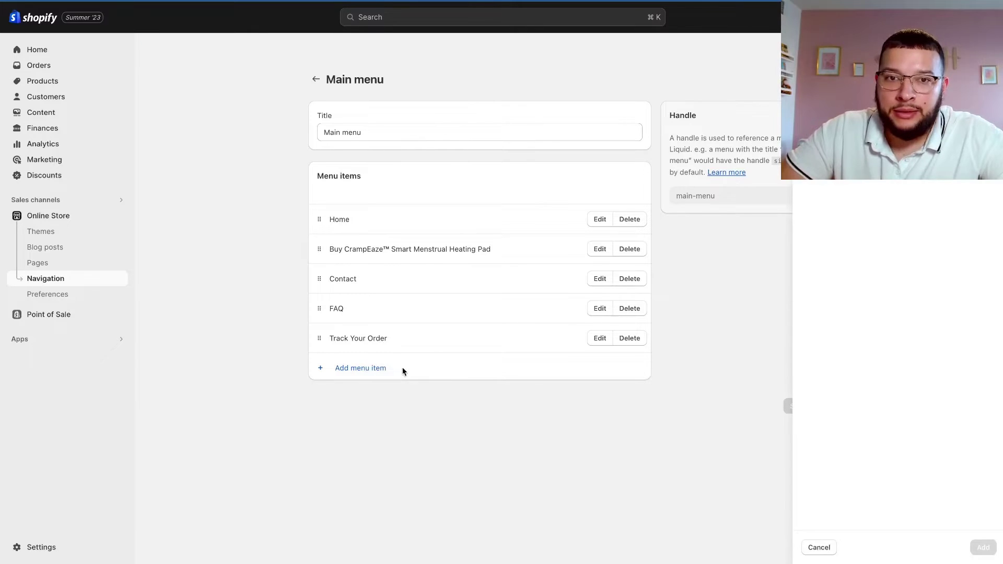
left_click(876, 117)
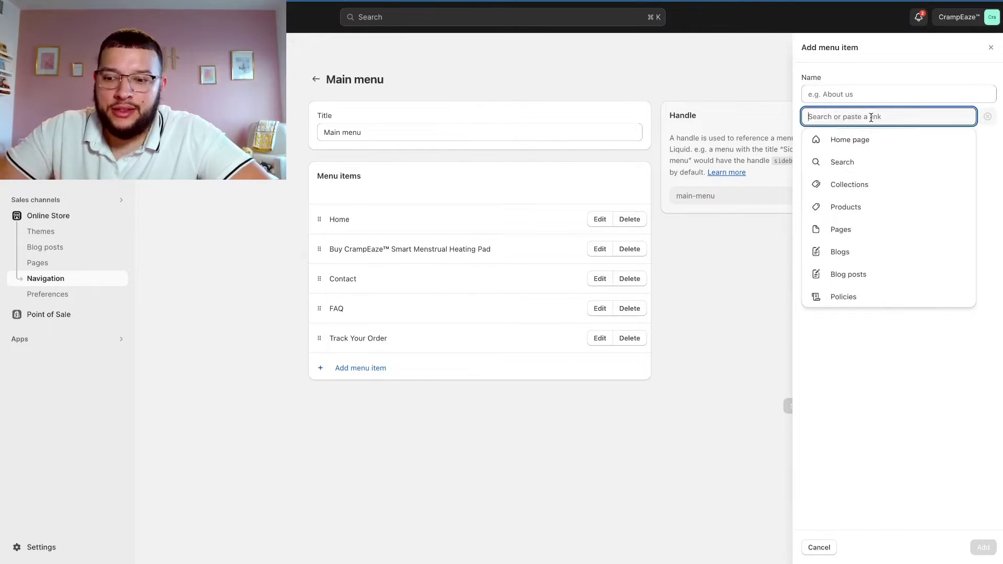
type("https://5c6f32-2.myshopify.com/apps/track123")
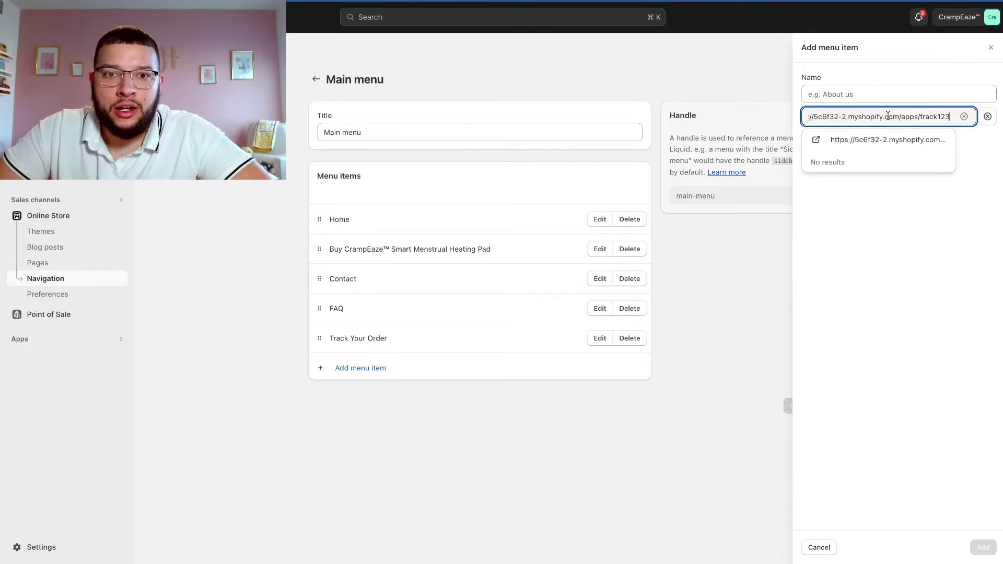
left_click(873, 95)
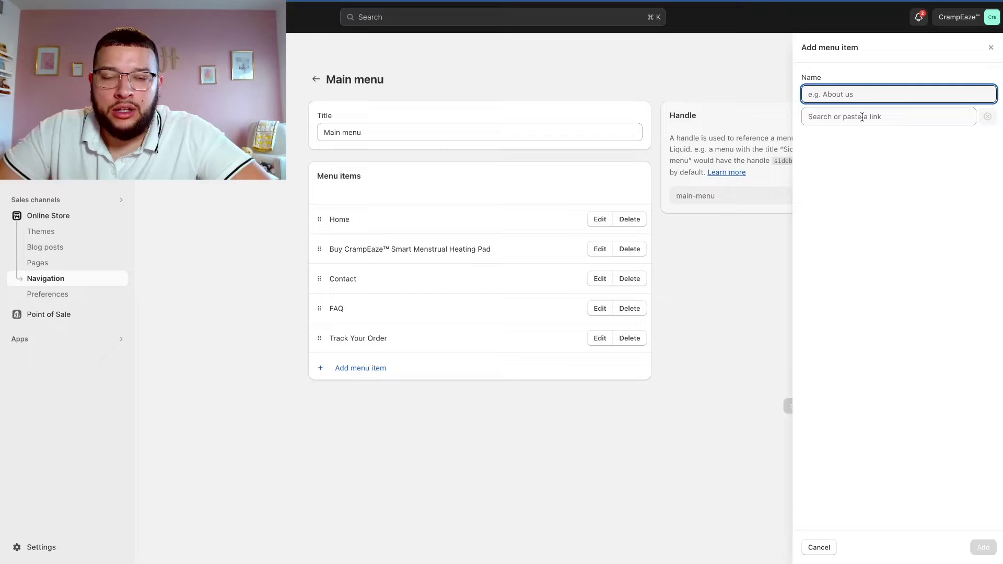
left_click(862, 117)
type("https://5c6f32-2.myshopify.com/apps/track123")
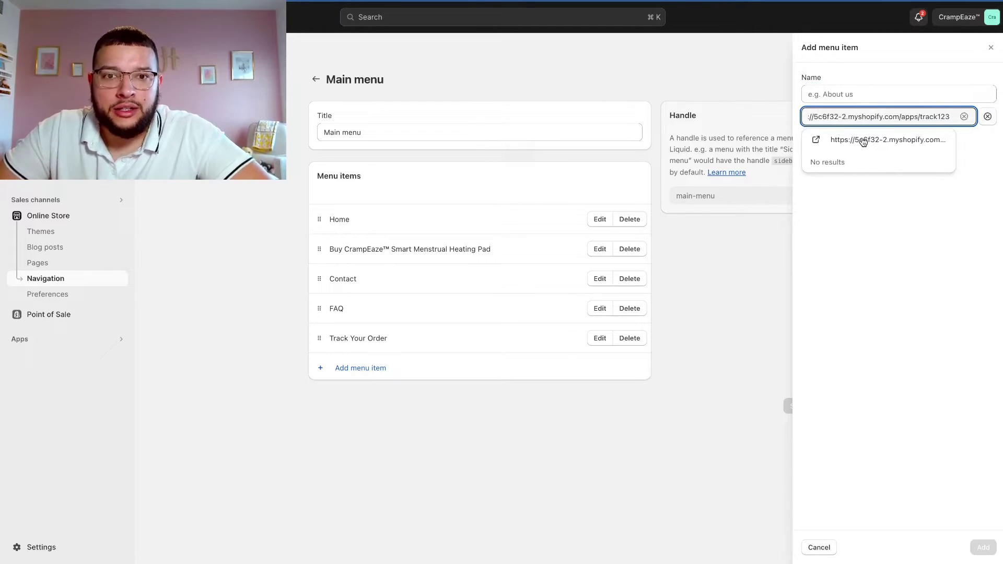
left_click(863, 141)
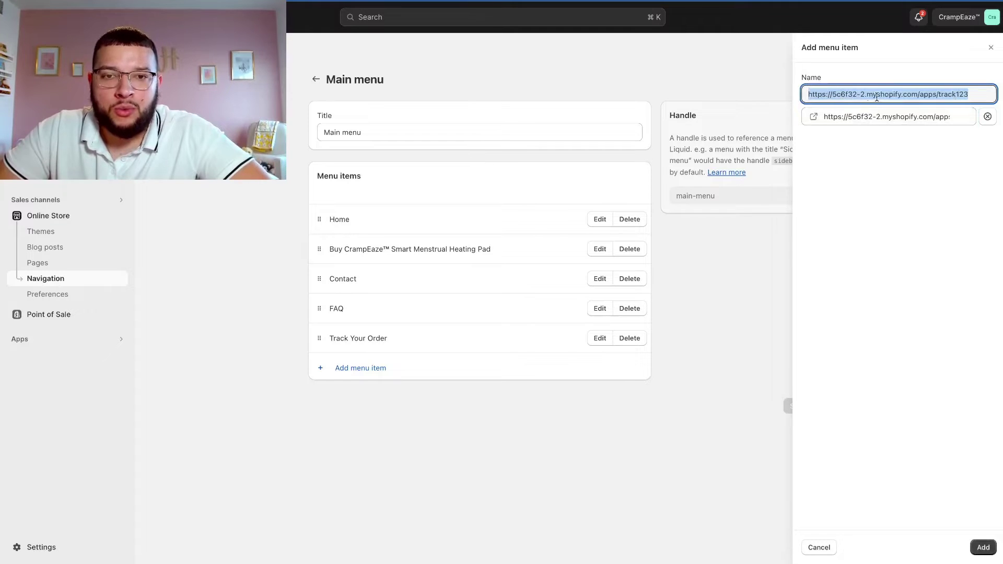
left_click(942, 95)
left_click_drag(970, 94, 749, 86)
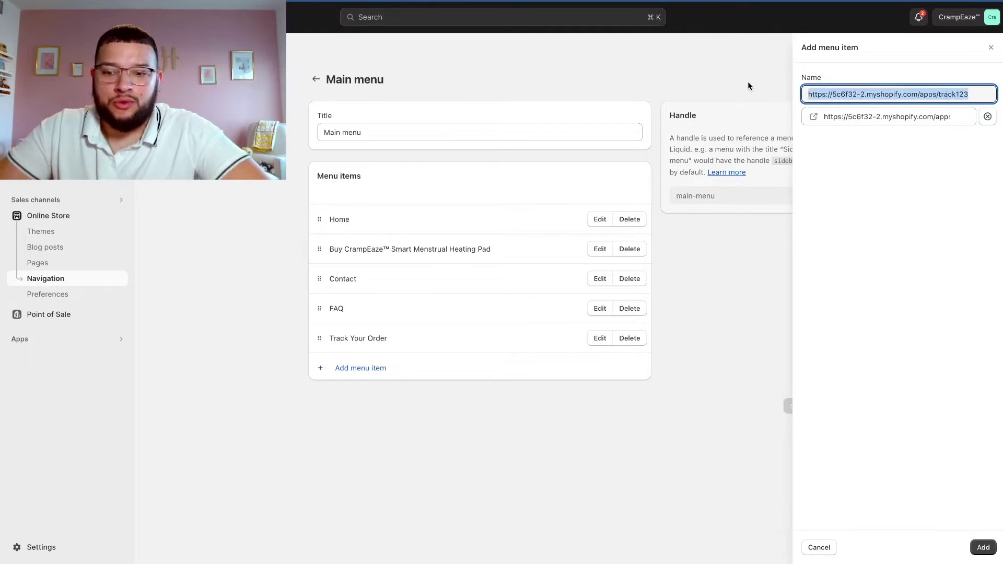
type("Track Yo")
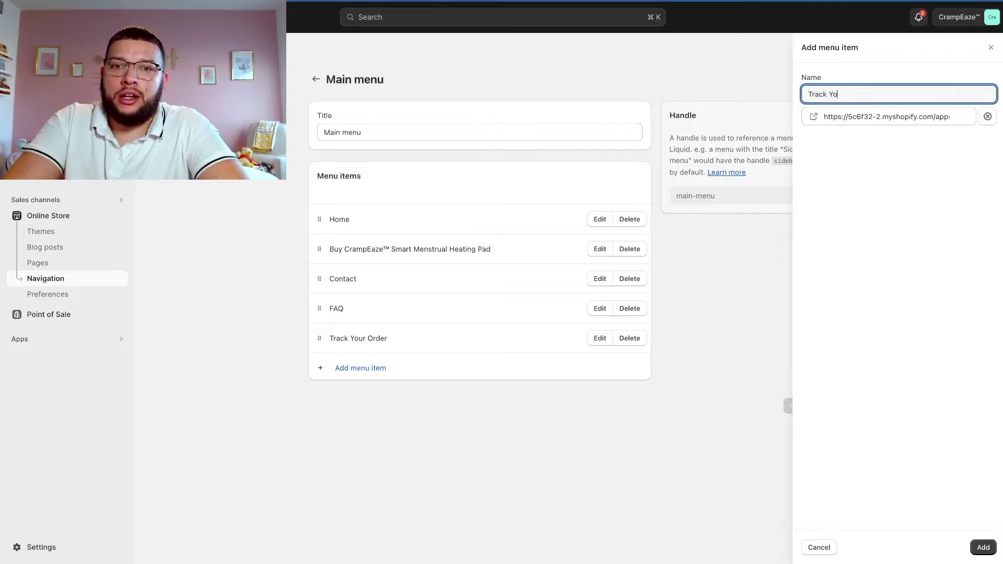
type("ur O")
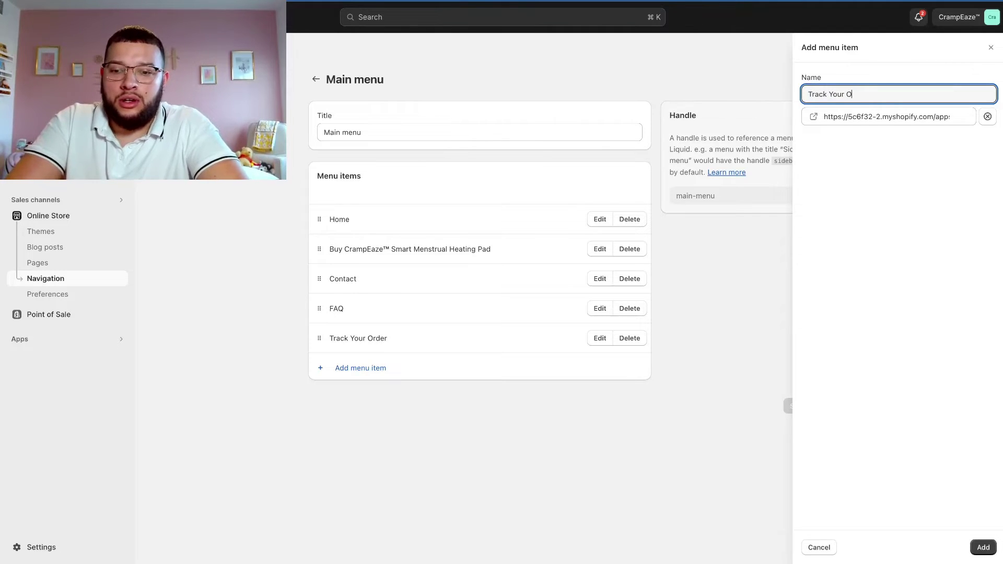
type("rder")
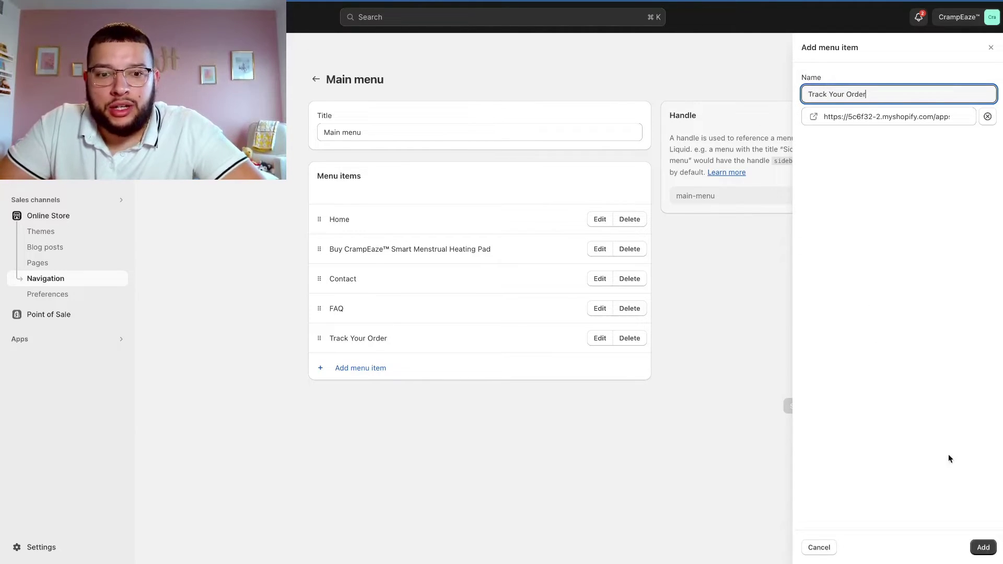
left_click(988, 551)
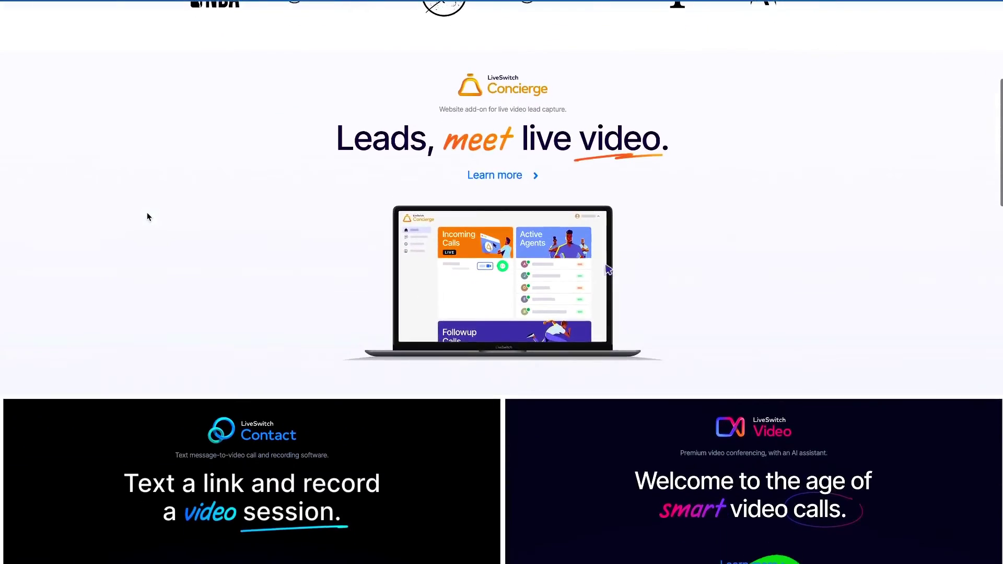
scroll(147, 212, "down", 2)
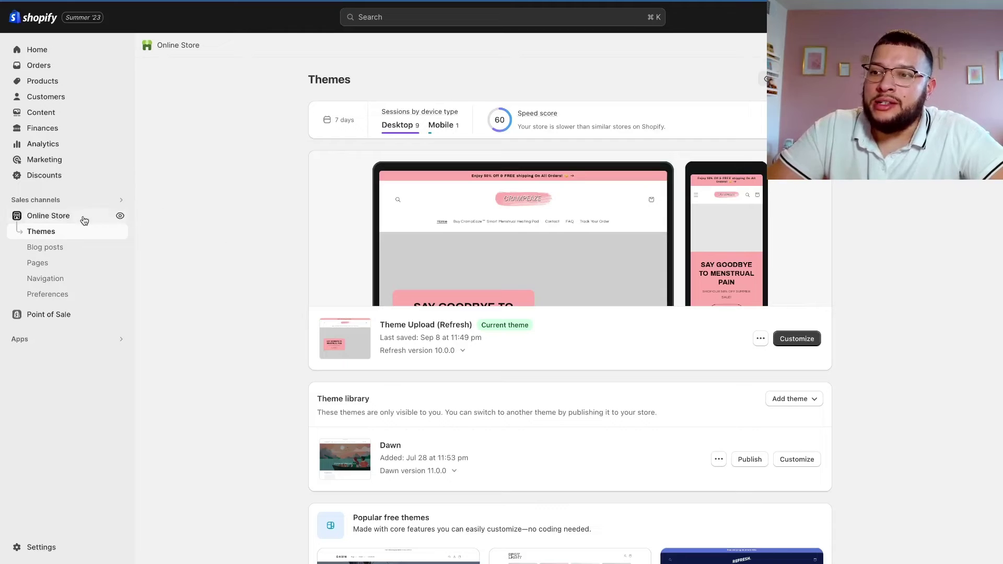
Open the storefront's Track Your Order page and try its order, email/phone and tracking-number fields.
left_click(121, 217)
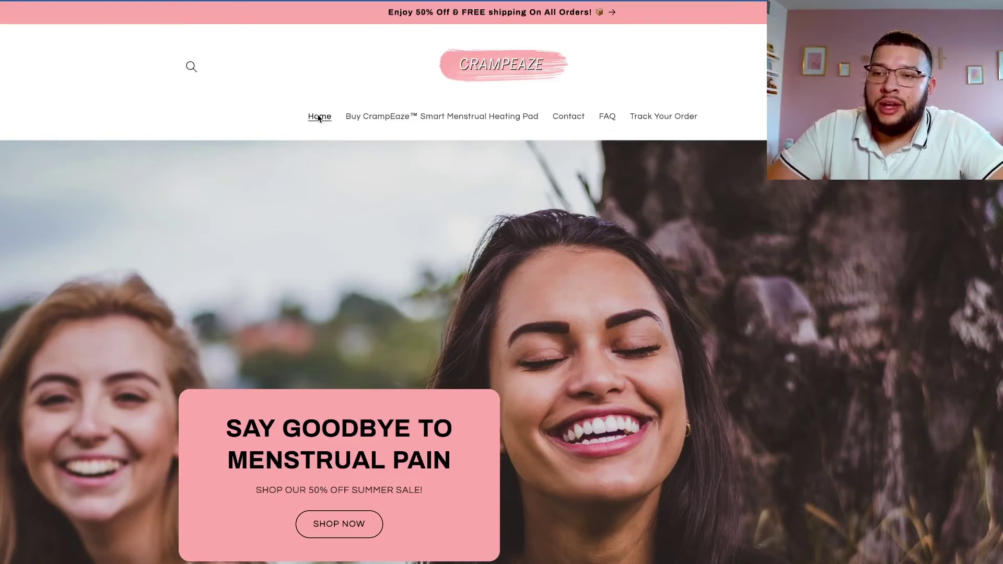
left_click(636, 121)
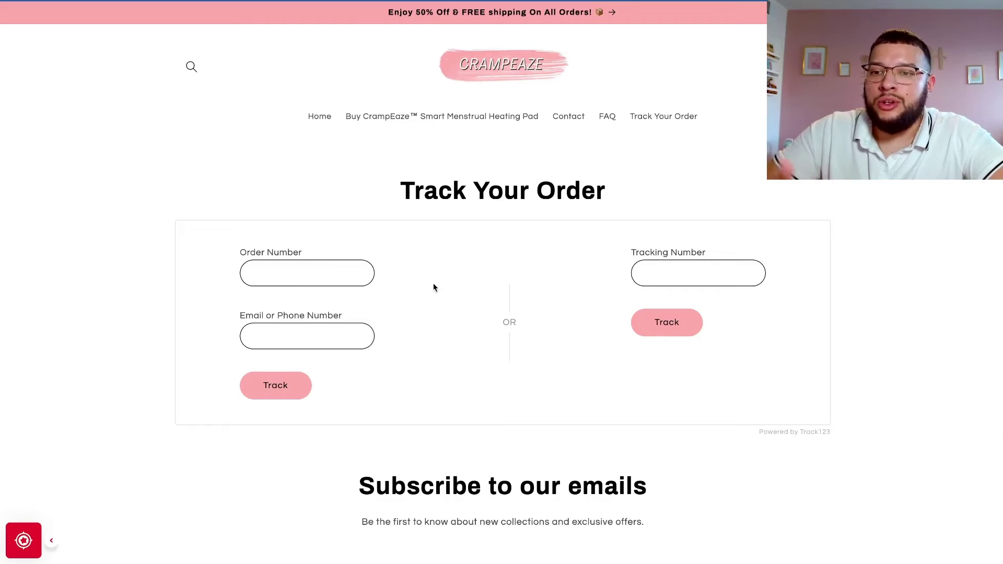
left_click(289, 276)
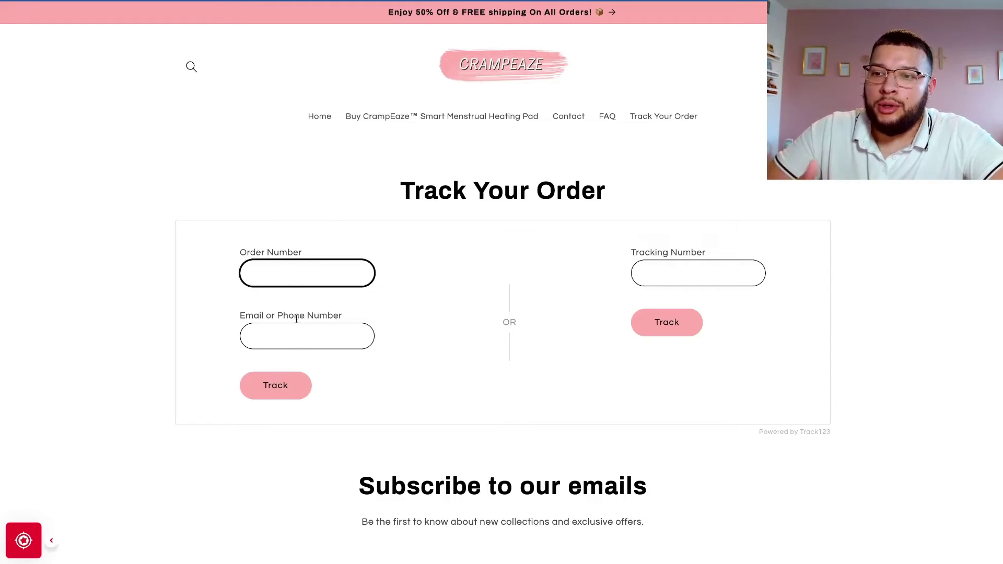
left_click(302, 337)
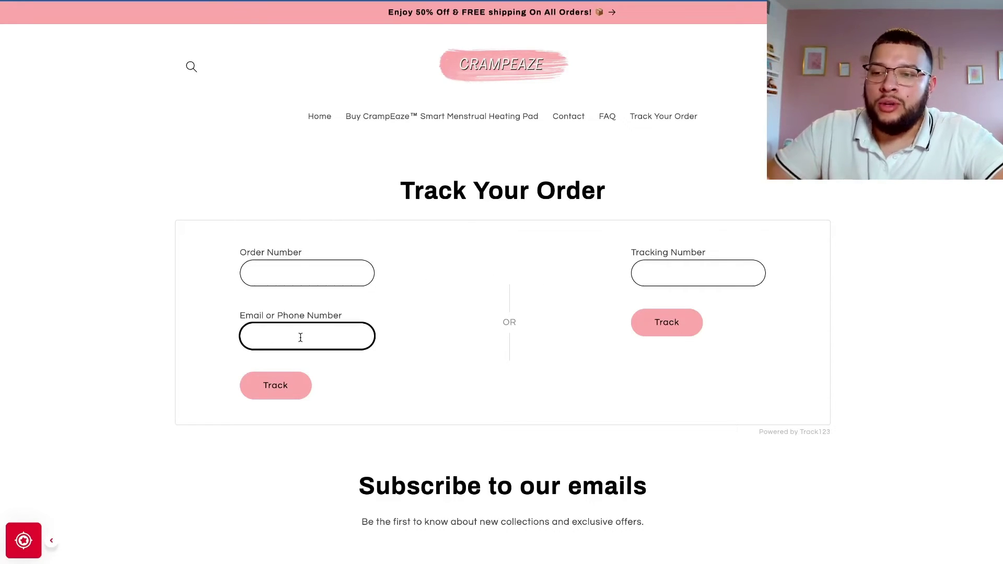
left_click(707, 275)
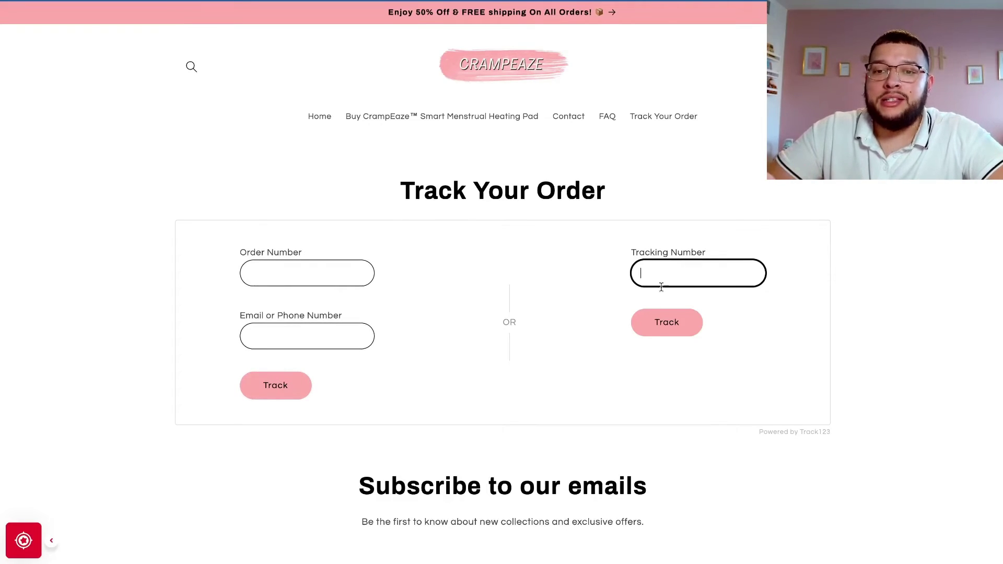